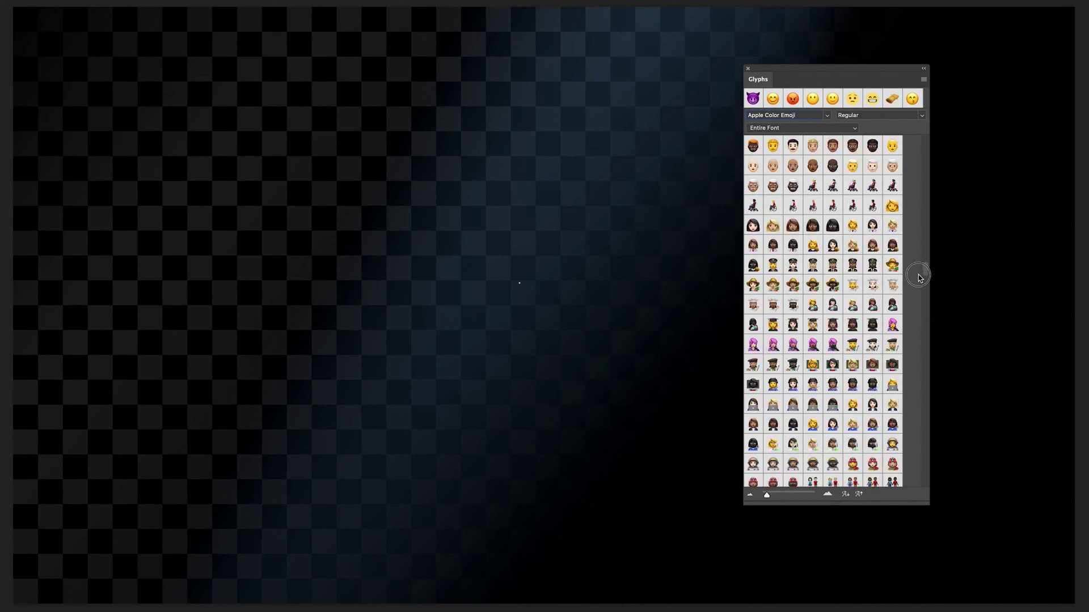
pyautogui.moveTo(919, 277); pyautogui.dragTo(917, 444)
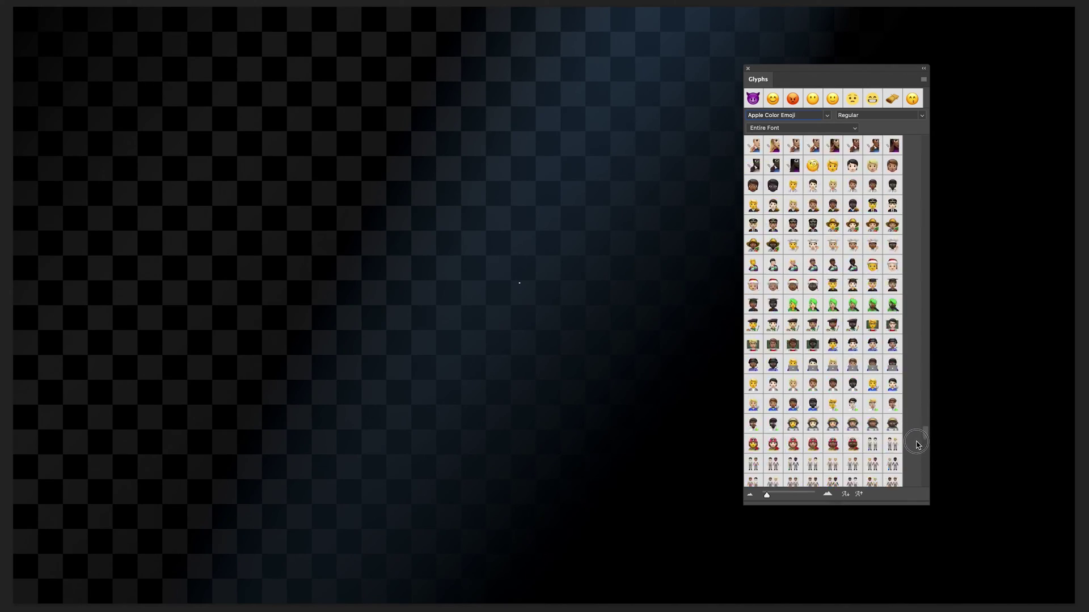
pyautogui.moveTo(917, 444)
pyautogui.mouseDown()
pyautogui.moveTo(922, 463)
pyautogui.moveTo(933, 349)
pyautogui.mouseUp()
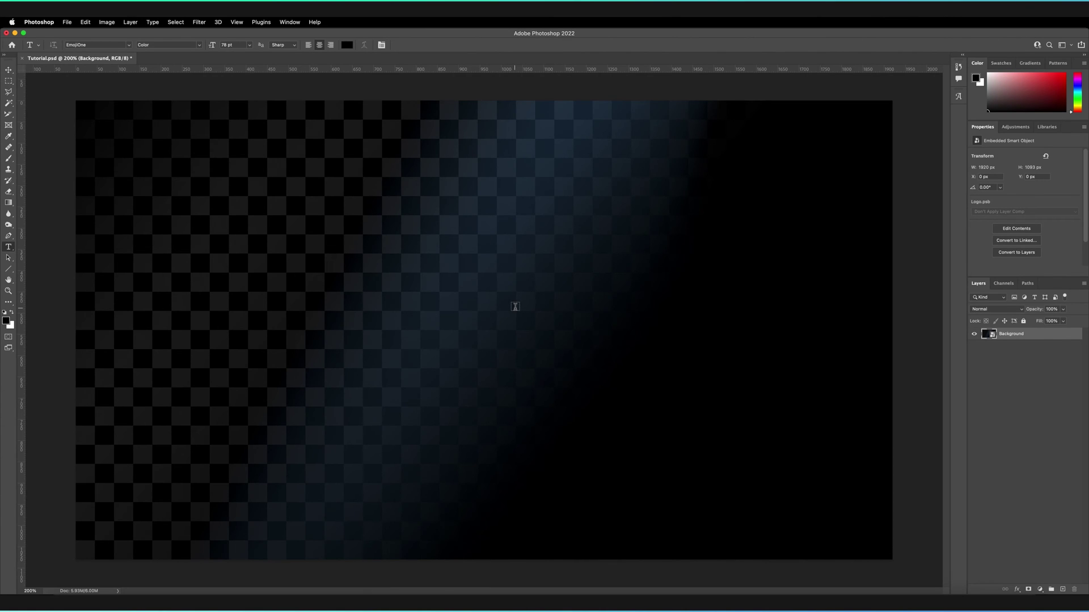
# Add a 78 pt type layer with 'Lorem Ipsum' placeholder text to the canvas.
pyautogui.click(514, 307)
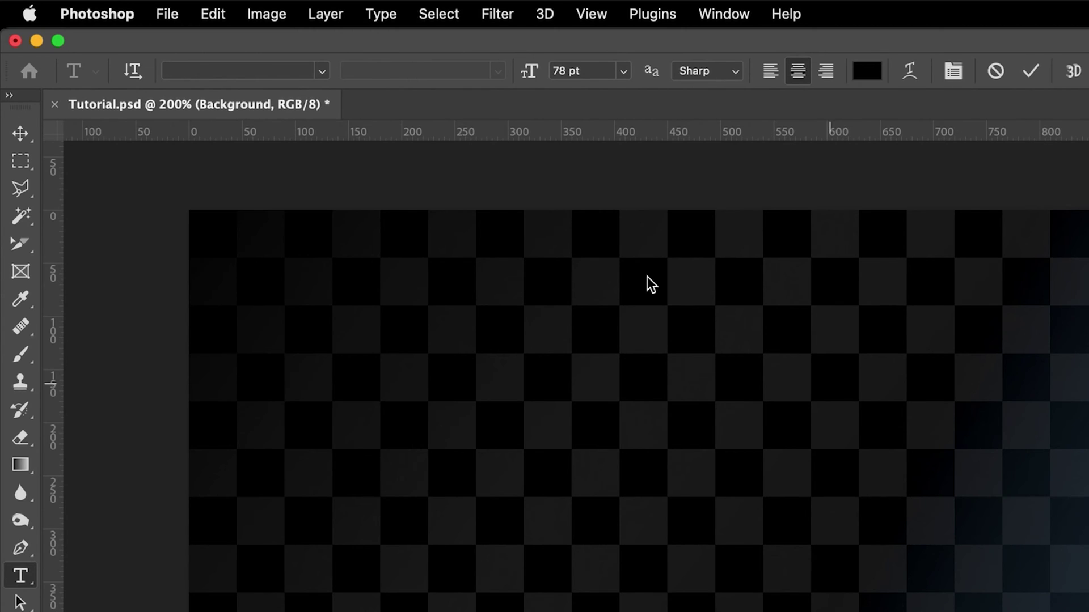
# Search the font list for 'emoji' and set the placeholder text to Apple Color Emoji Regular.
pyautogui.click(205, 68)
pyautogui.write('emoj')
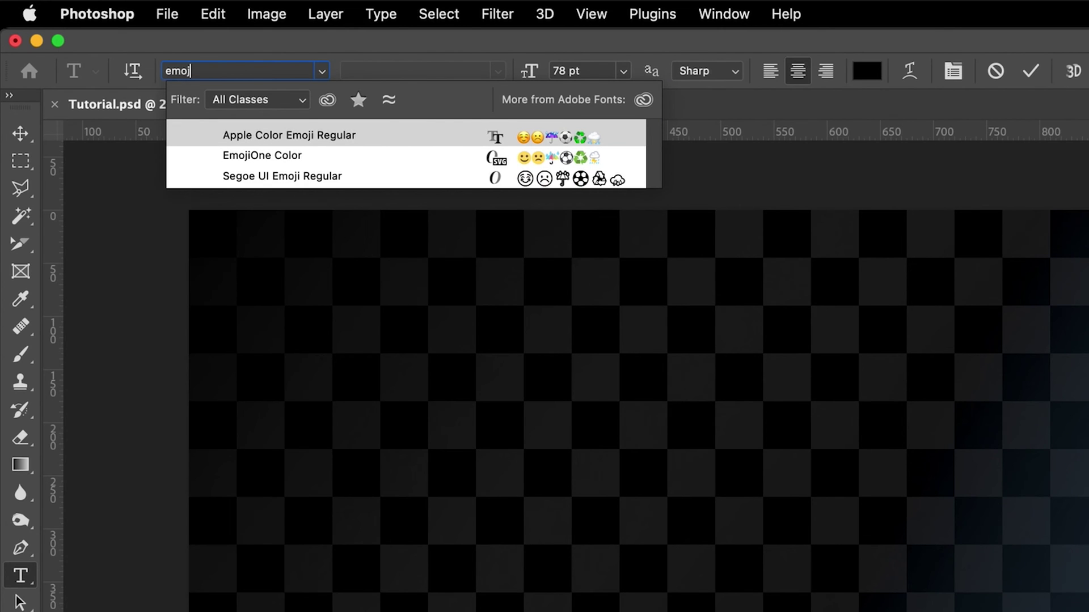
pyautogui.write('i')
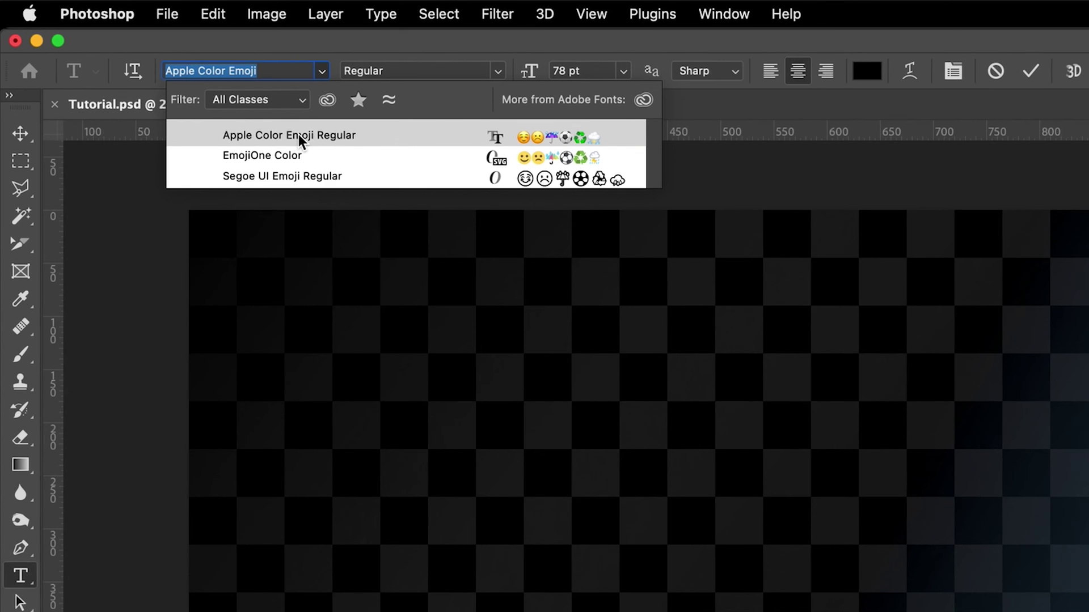
pyautogui.click(299, 134)
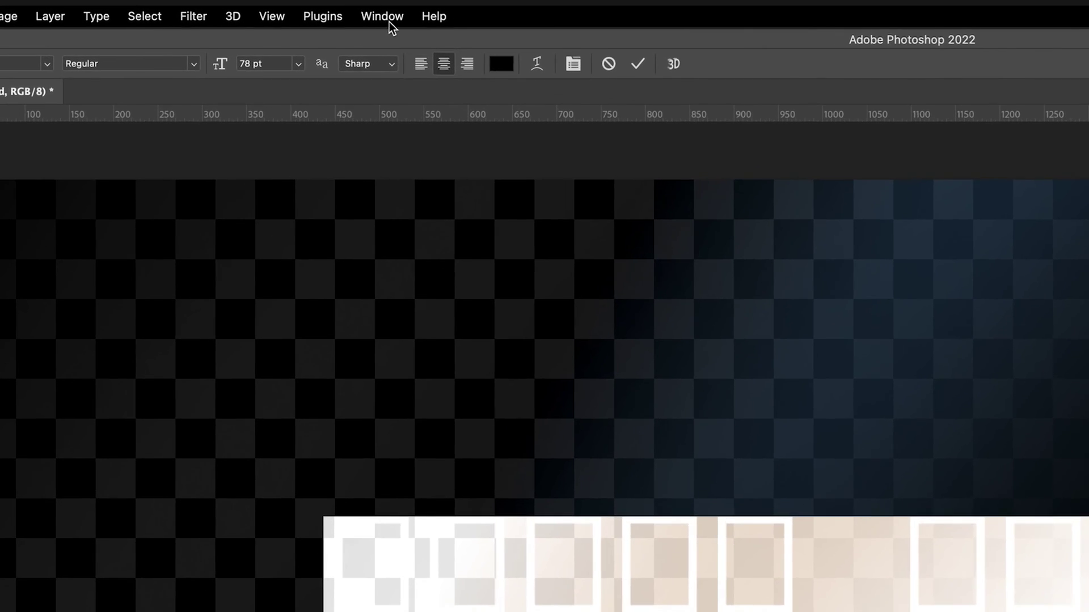
# Show the Glyphs panel from the Window menu to browse the Apple Color Emoji set.
pyautogui.click(389, 23)
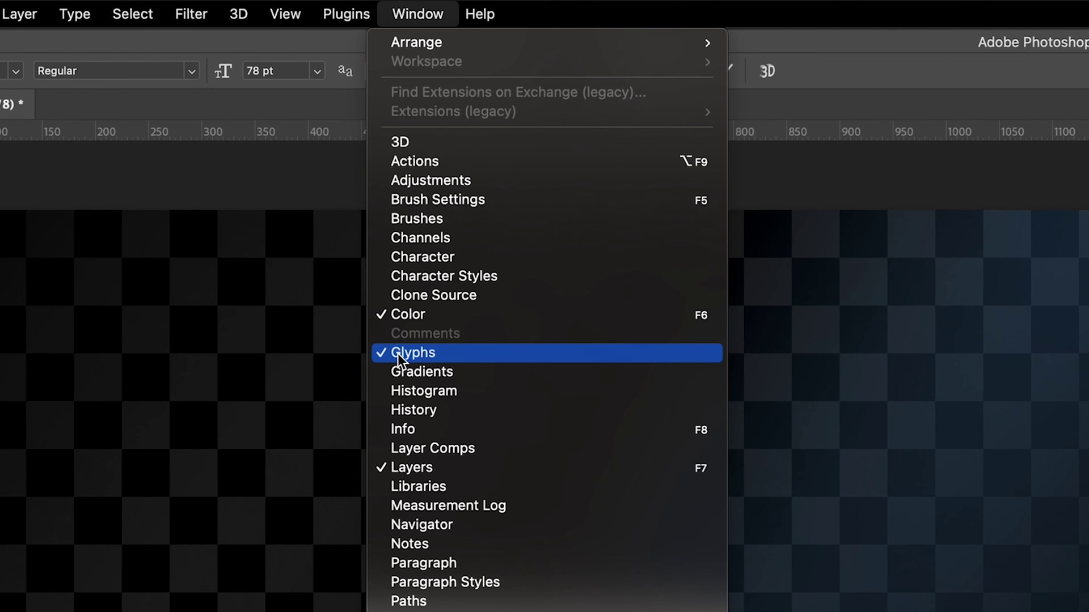
pyautogui.click(428, 9)
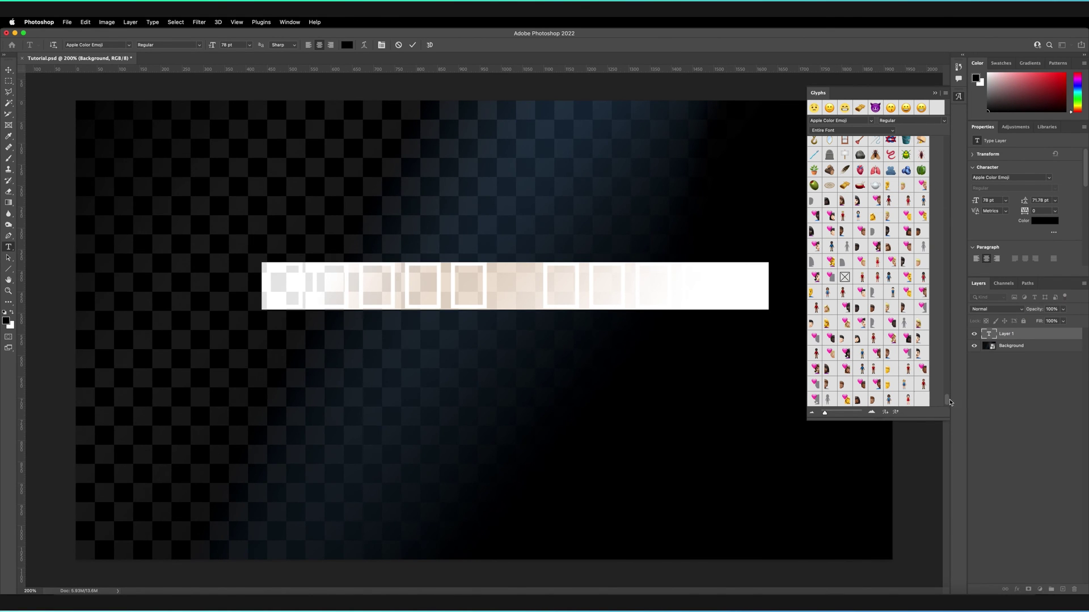
pyautogui.moveTo(951, 401); pyautogui.dragTo(934, 144)
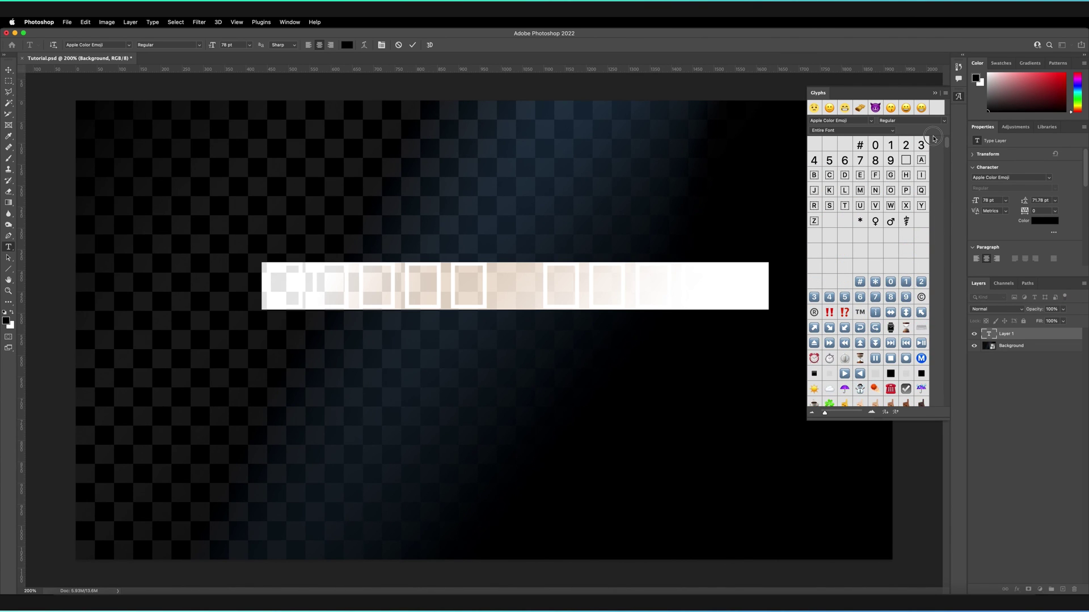
pyautogui.moveTo(933, 144); pyautogui.dragTo(943, 297)
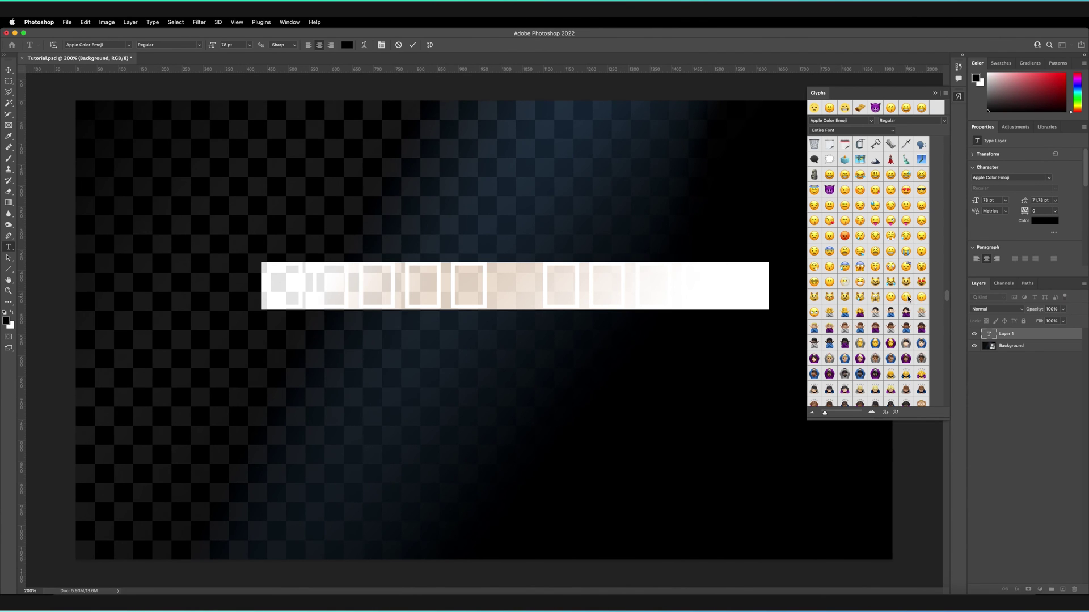
# Replace the placeholder text with the Slightly Smiling Face glyph and commit the edit.
pyautogui.click(907, 299)
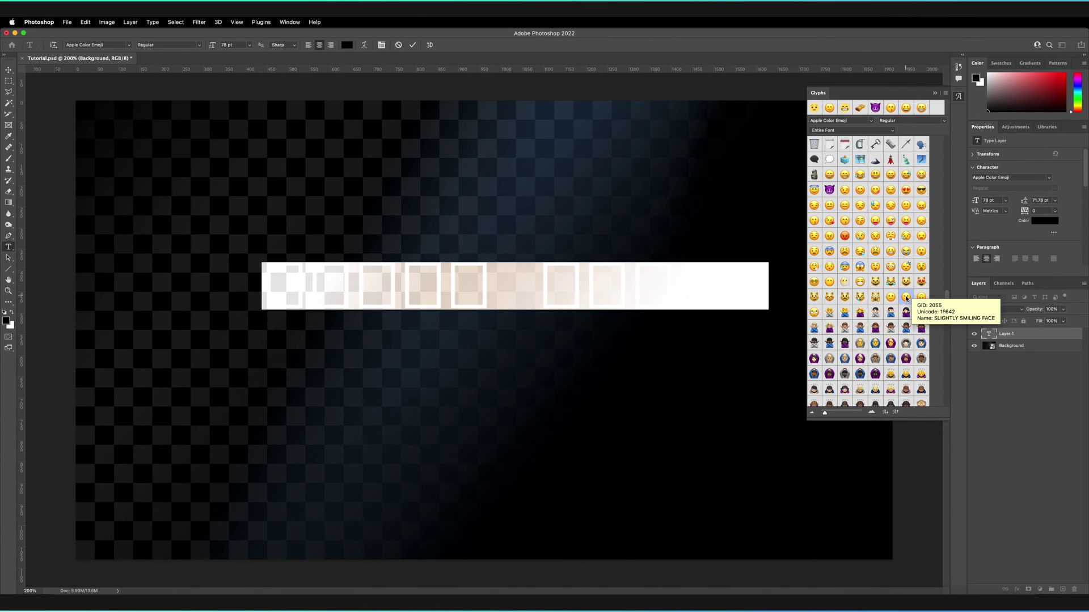
pyautogui.doubleClick(905, 296)
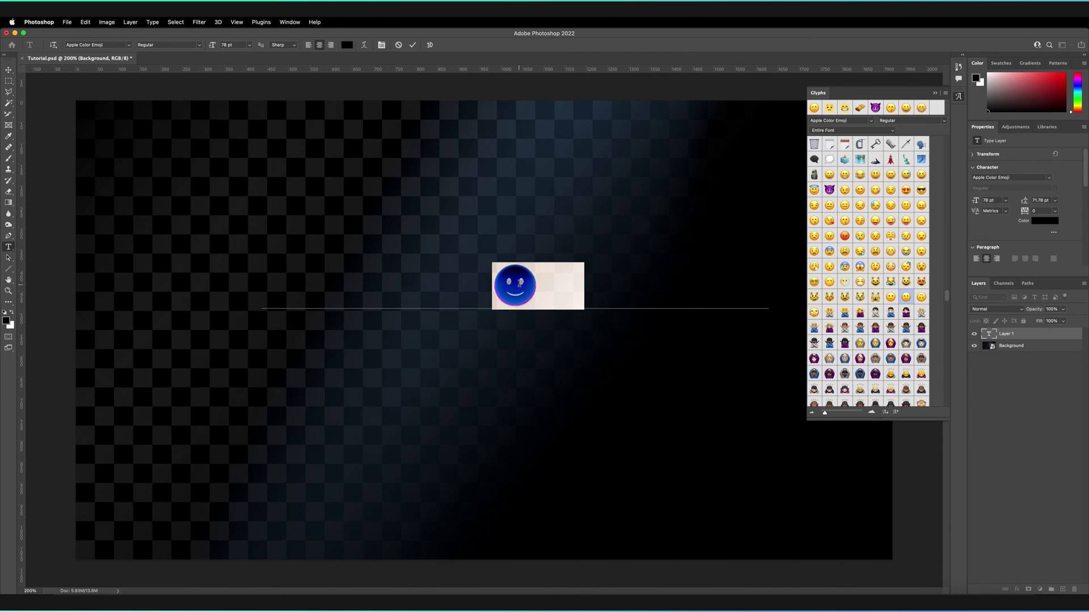
pyautogui.click(412, 45)
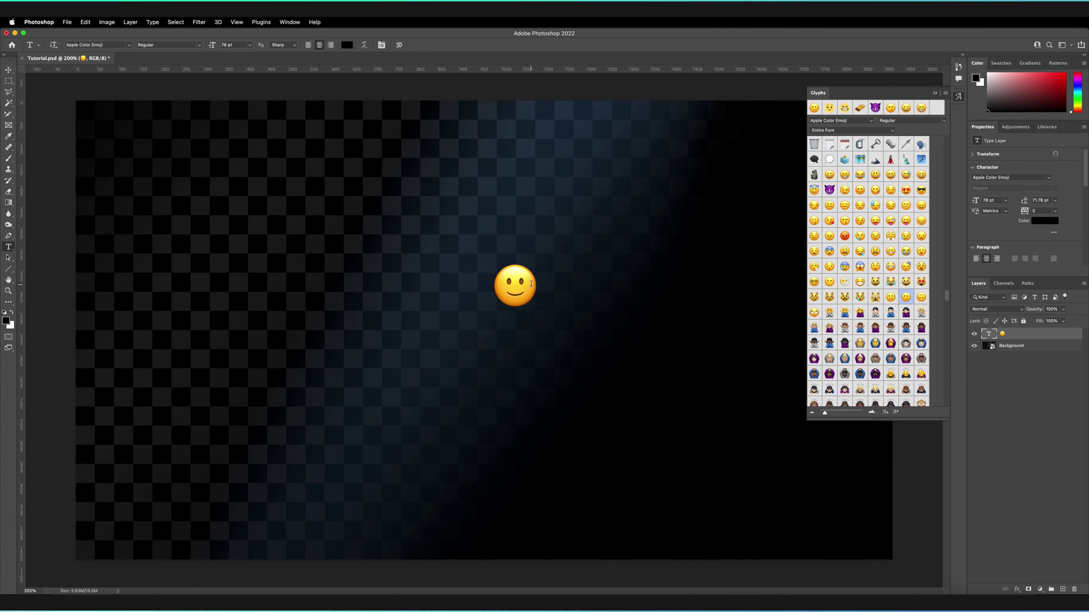
# Append mouthless, angry, smiling and devil faces after the smile, commit, then reopen the text.
pyautogui.click(533, 288)
pyautogui.doubleClick(829, 283)
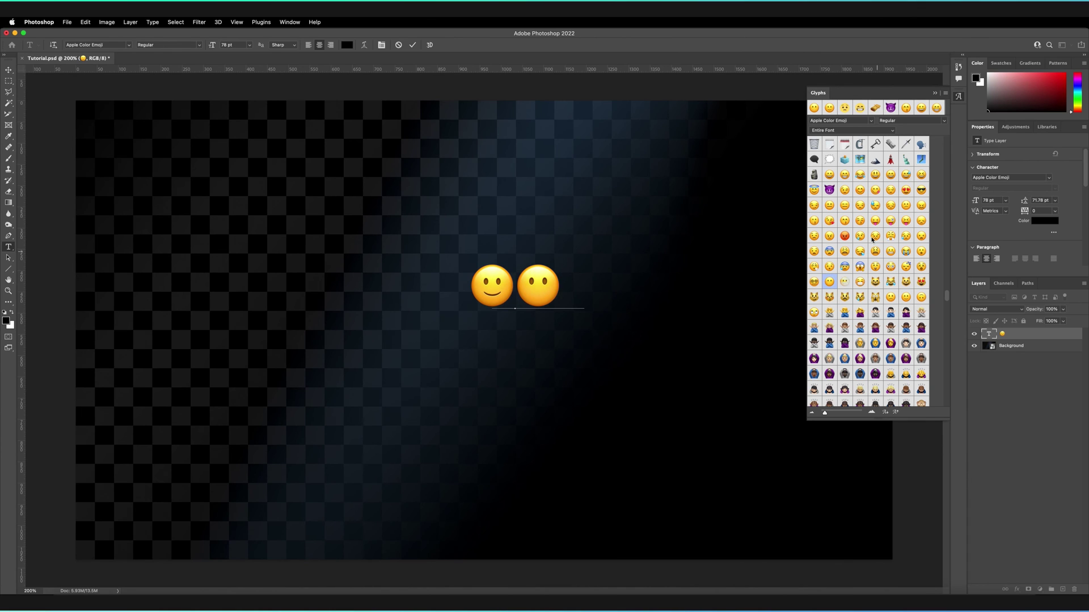
pyautogui.doubleClick(844, 236)
pyautogui.doubleClick(860, 189)
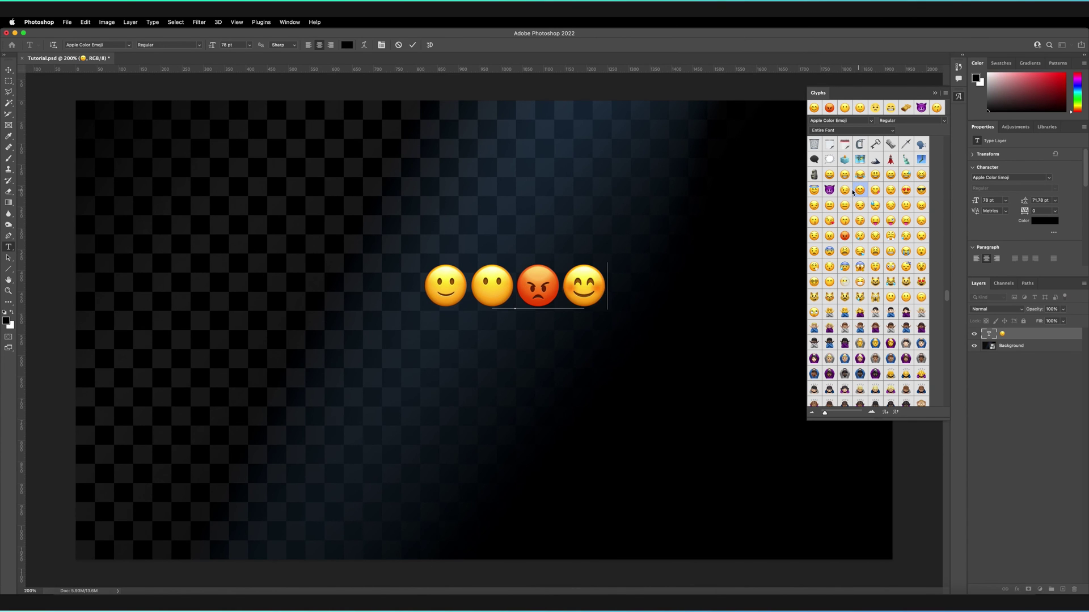
pyautogui.doubleClick(829, 188)
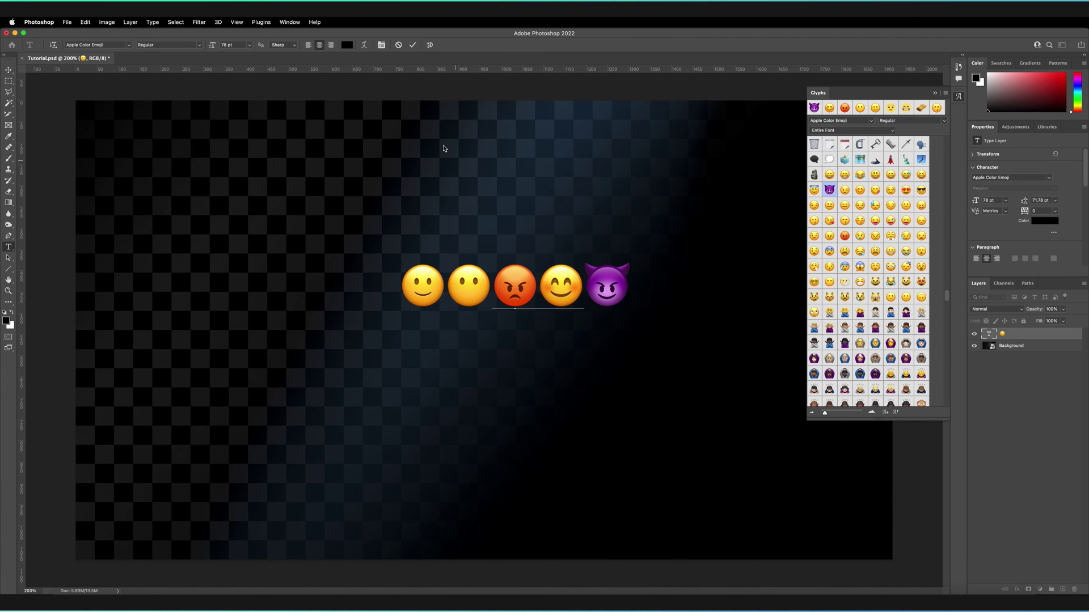
pyautogui.click(413, 45)
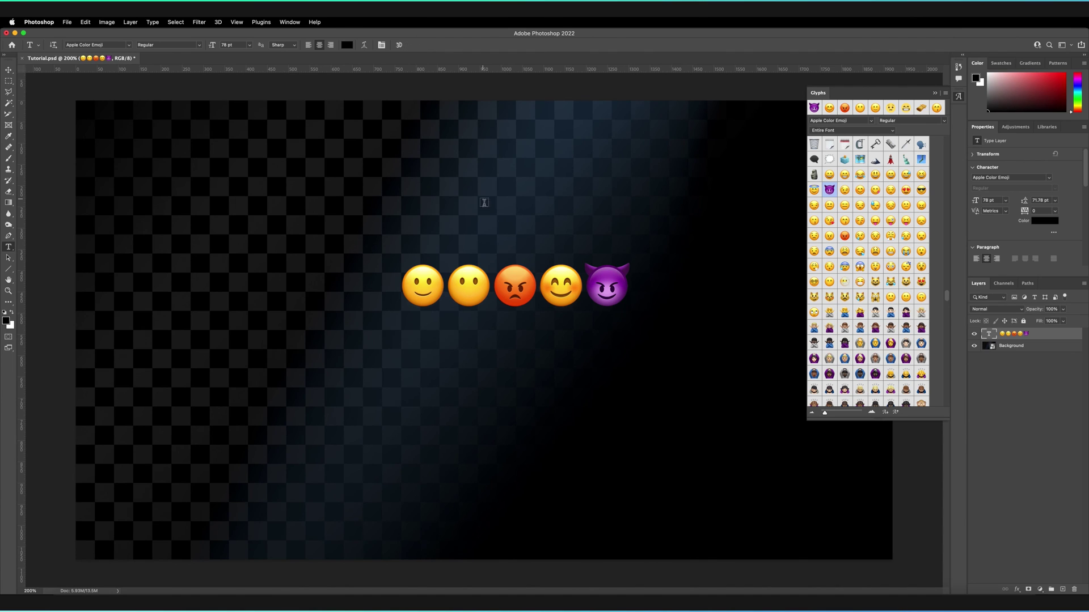
pyautogui.doubleClick(536, 290)
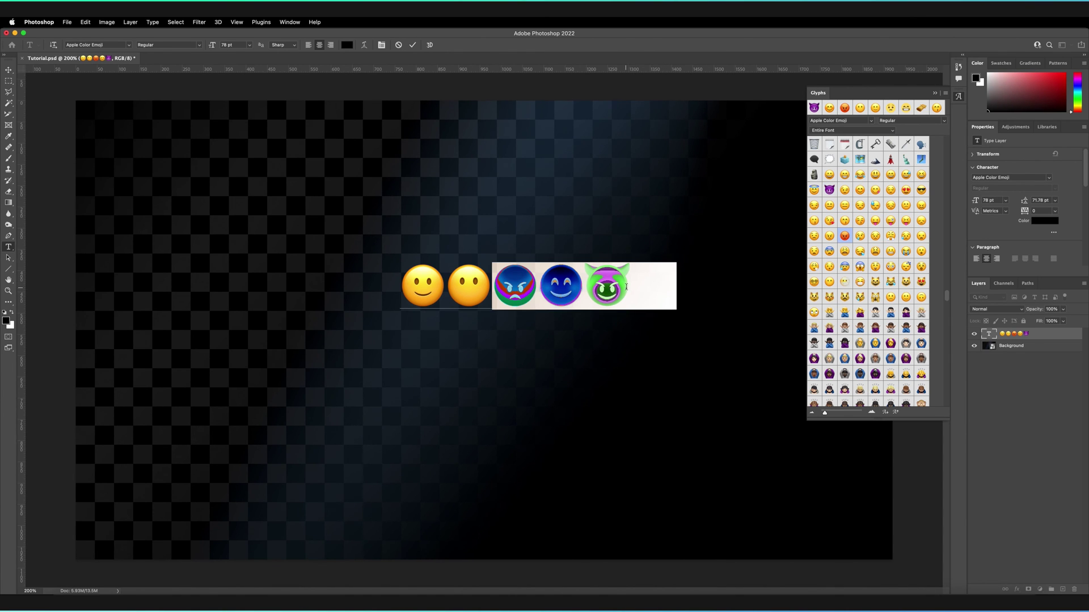
# Select all five emoji characters, switch their font to EmojiOne Color, and commit.
pyautogui.press('super+a')
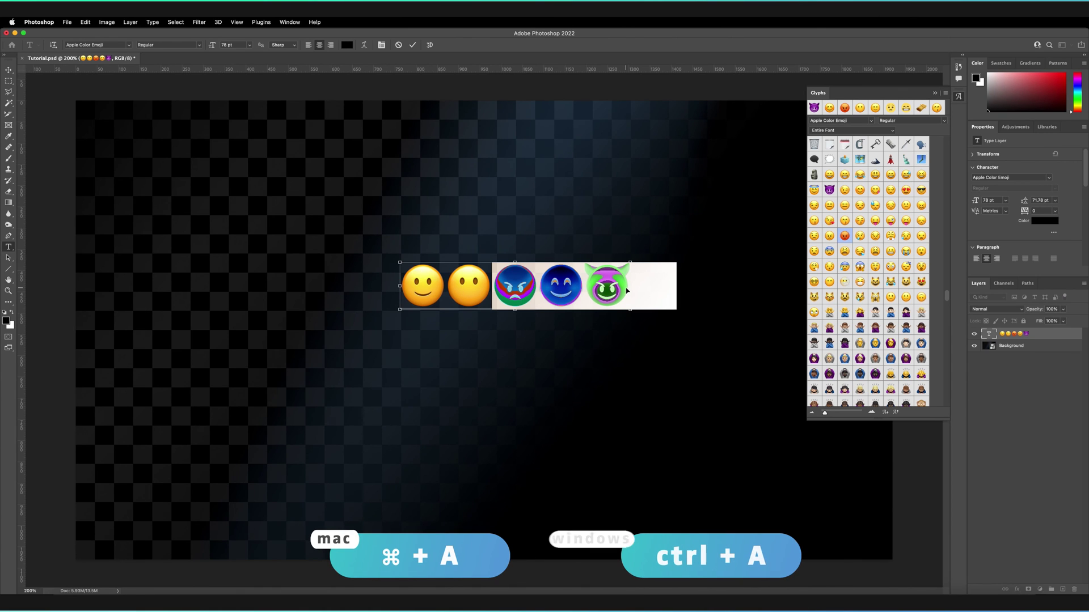
pyautogui.press('super+a')
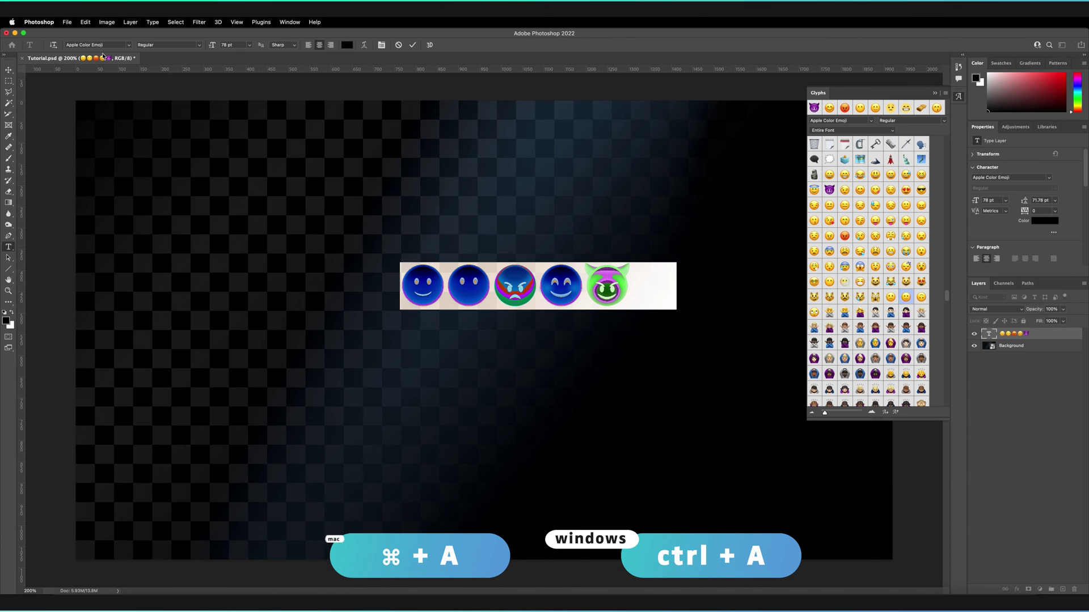
pyautogui.click(105, 45)
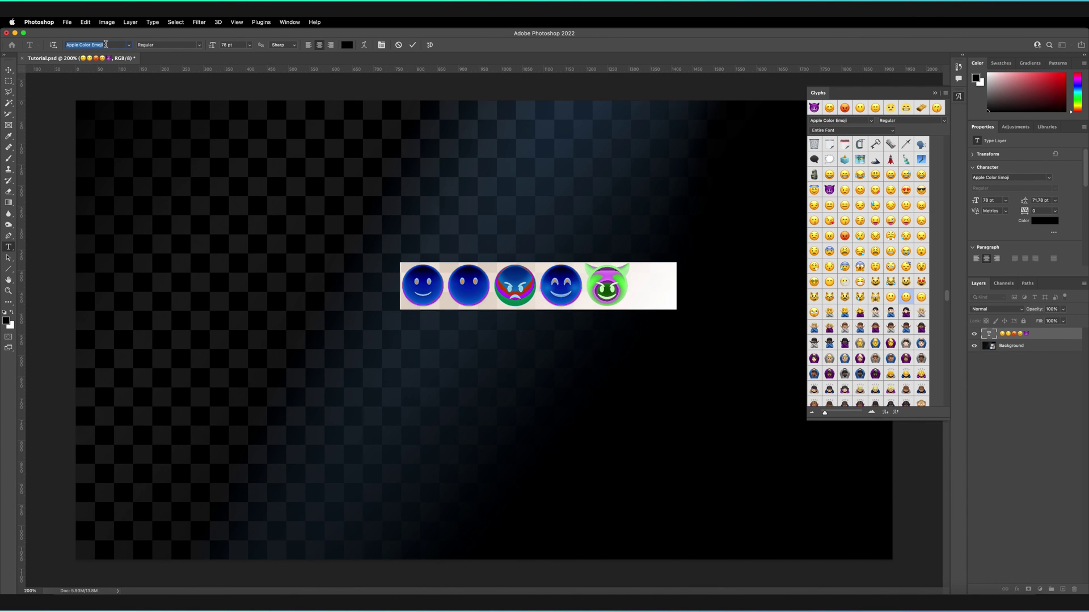
pyautogui.write('emo')
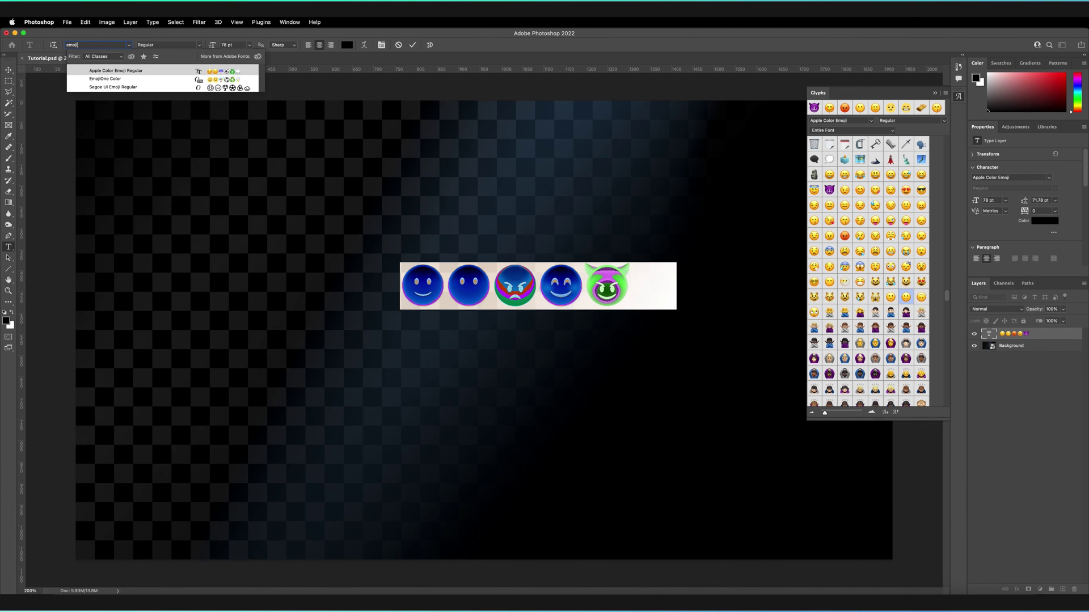
pyautogui.press('Down')
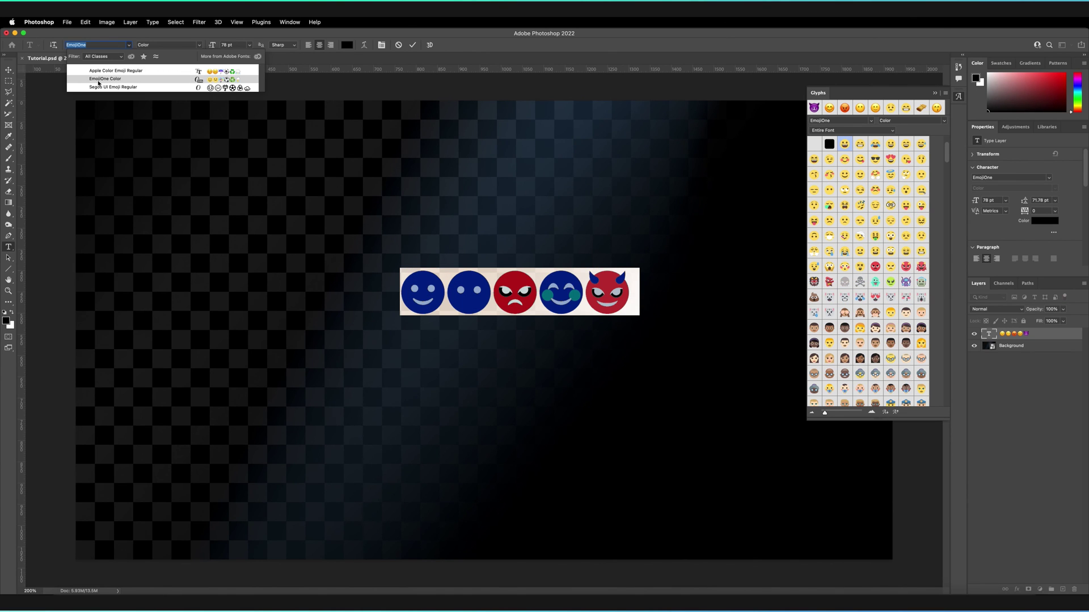
pyautogui.click(99, 82)
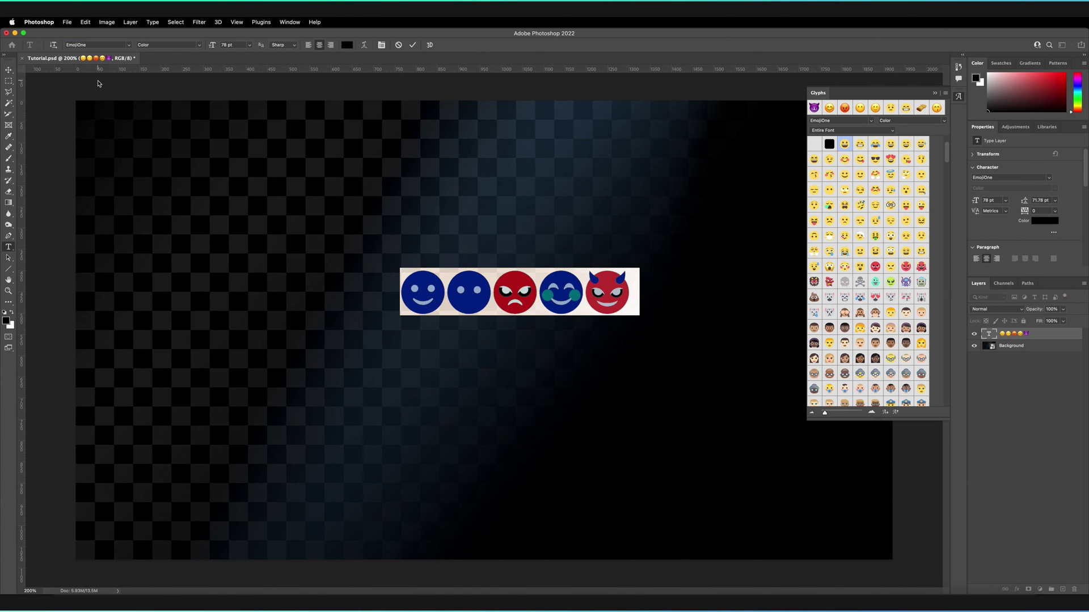
pyautogui.click(411, 45)
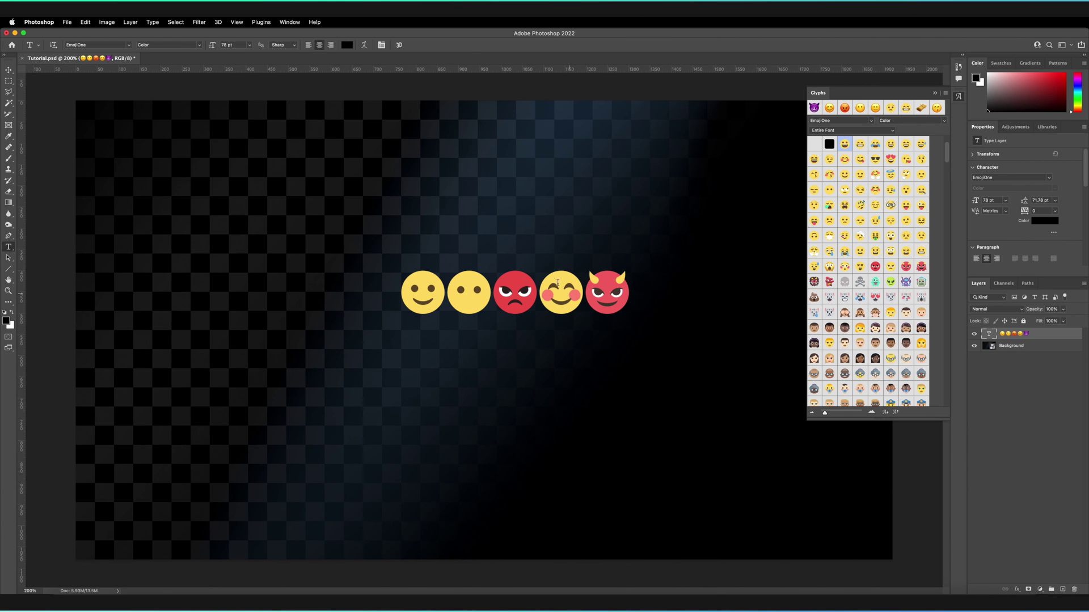
pyautogui.scroll(-5, 949, 173)
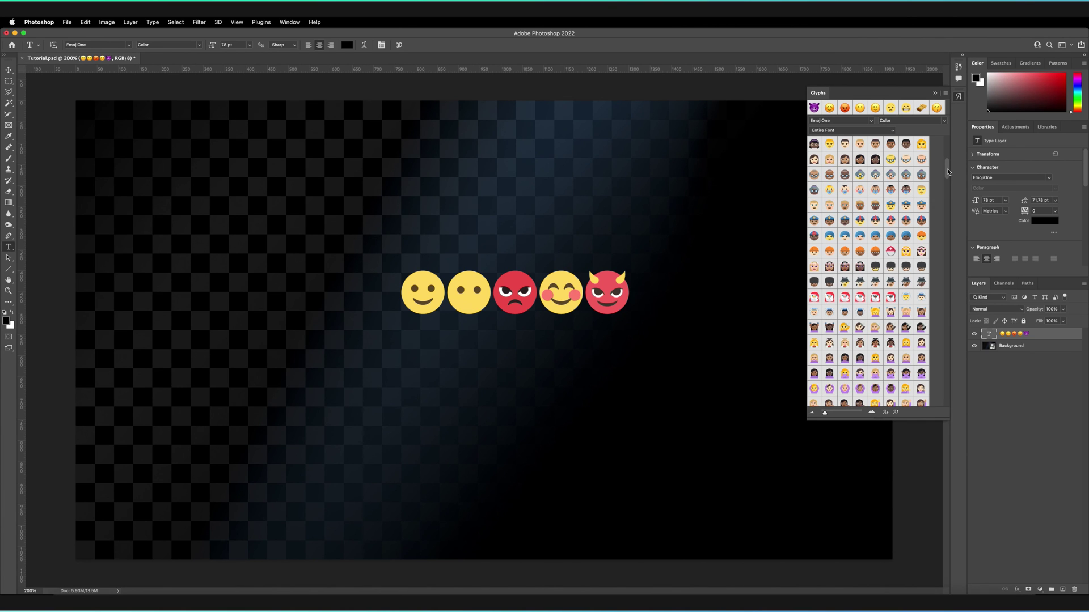
# Add the word 'emoji' before the first emoji face and select it.
pyautogui.click(403, 292)
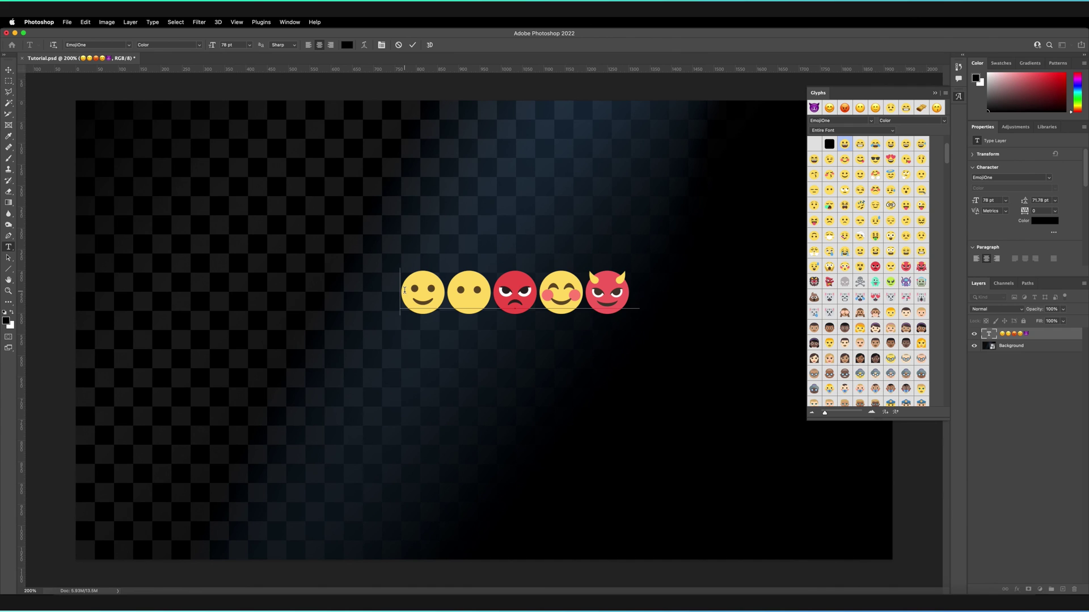
pyautogui.write('emoj')
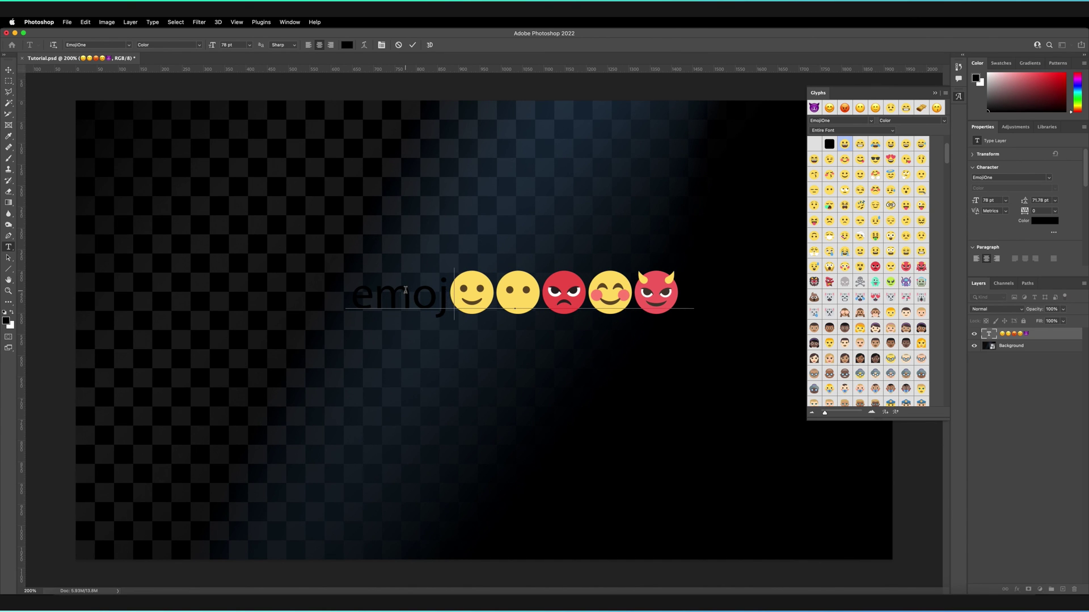
pyautogui.write('i')
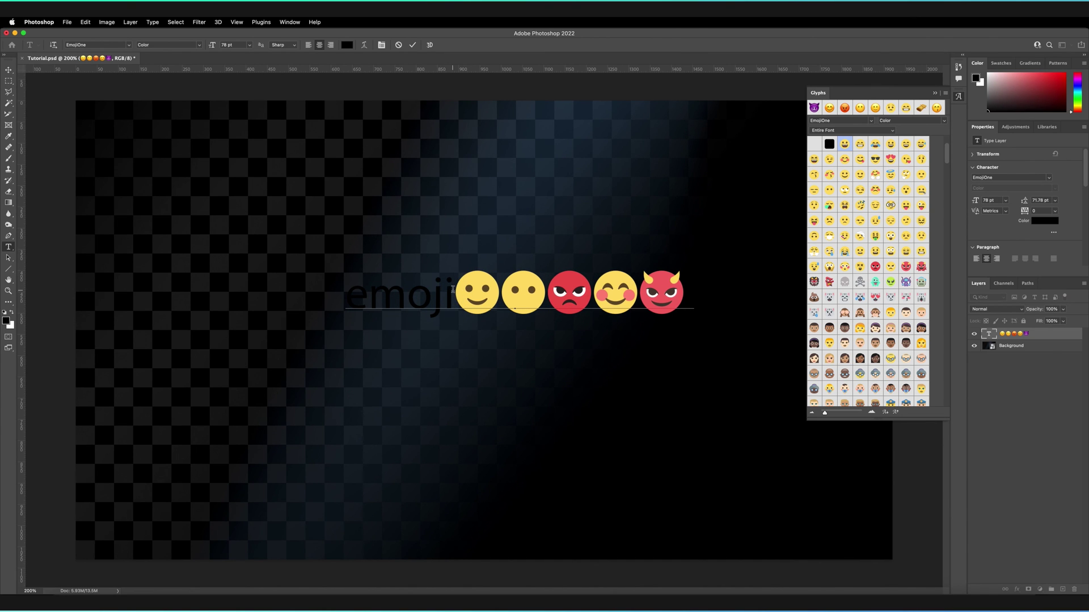
pyautogui.moveTo(453, 291); pyautogui.dragTo(345, 291)
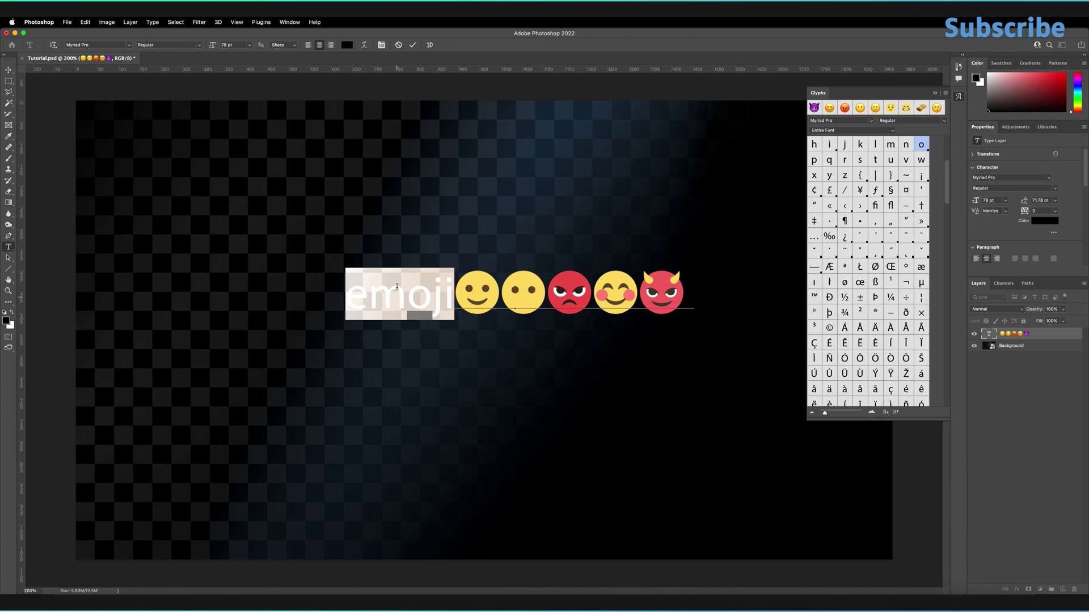
pyautogui.click(486, 226)
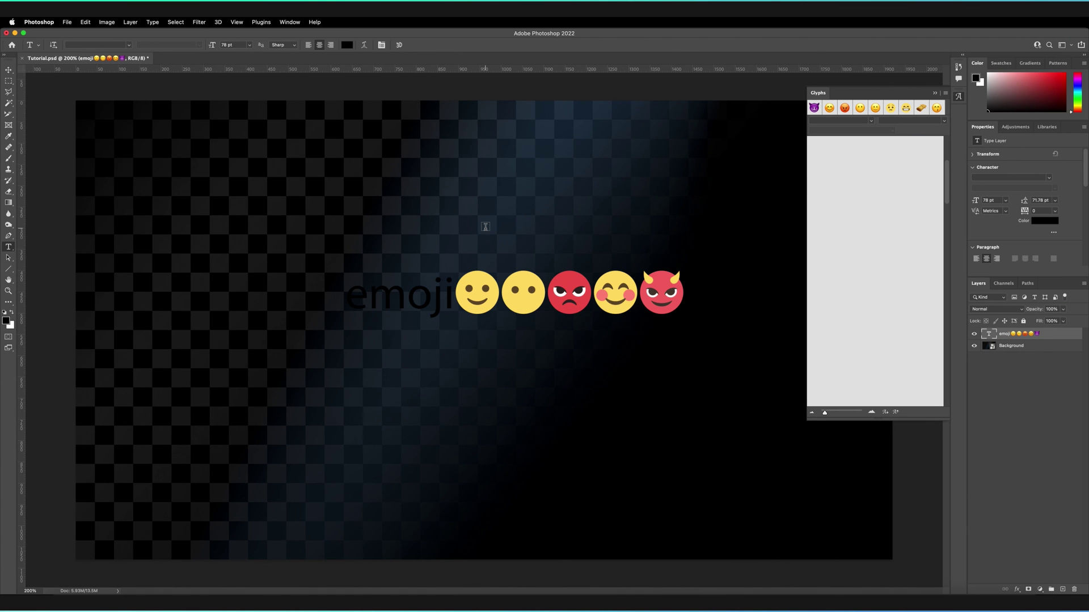